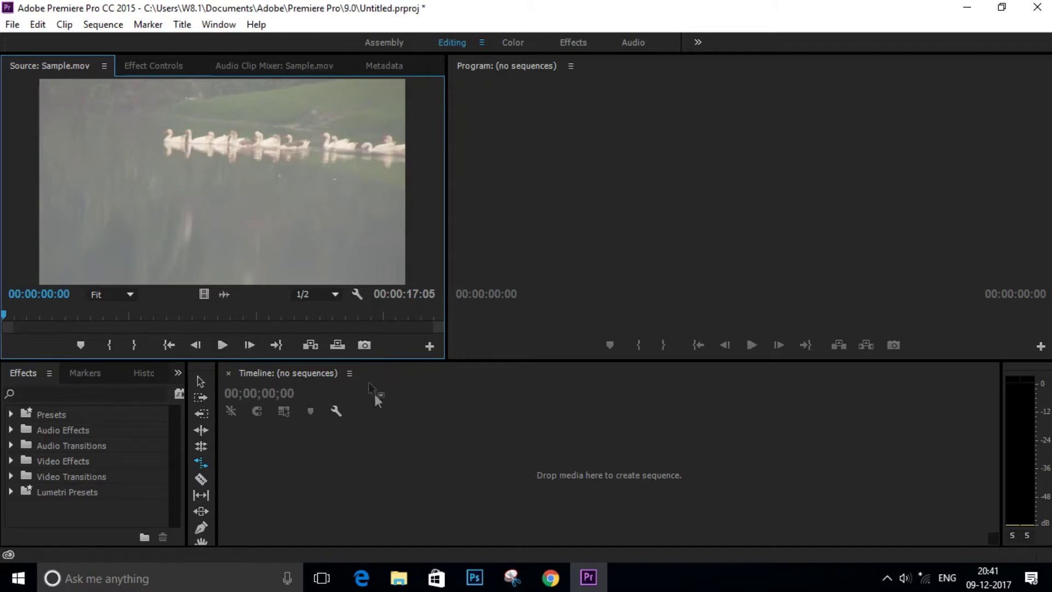
# Step: Build a Sample sequence from the clip's video only and list the Project panel's items
pyautogui.moveTo(204, 294); pyautogui.dragTo(244, 482)
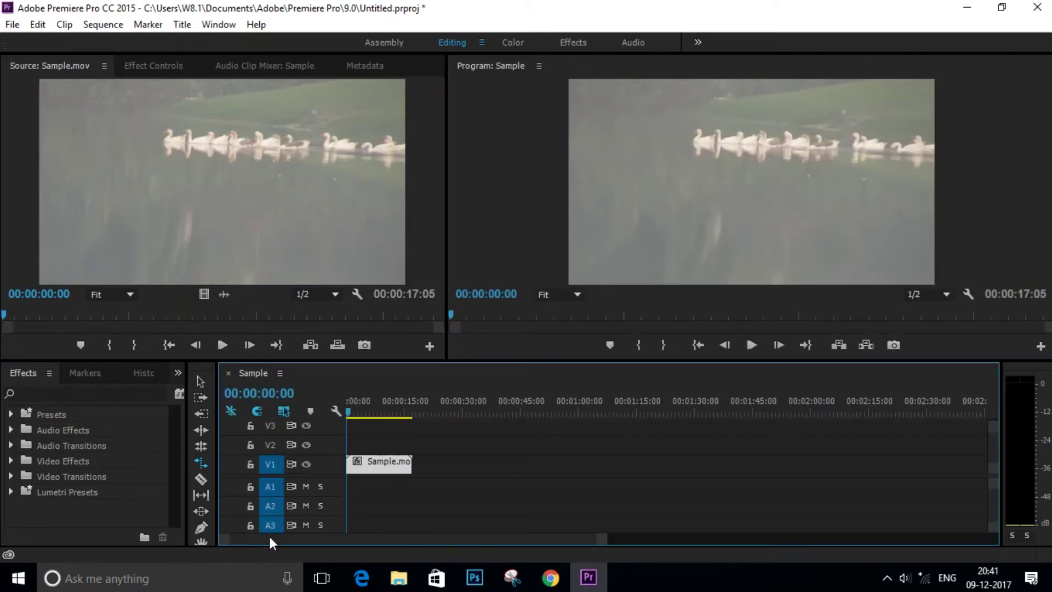
pyautogui.click(177, 373)
pyautogui.click(230, 391)
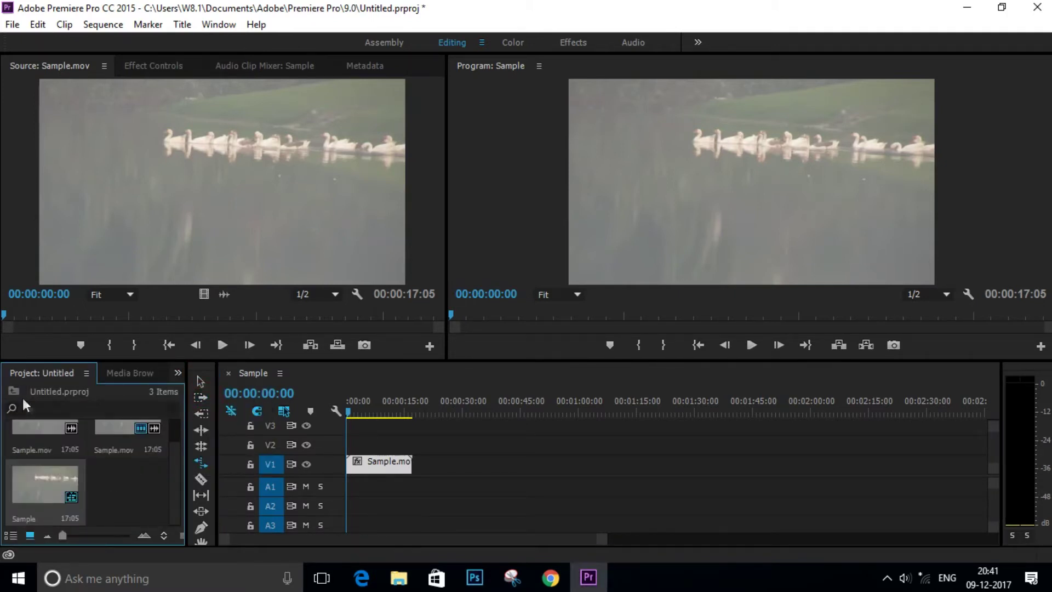
pyautogui.rightClick(121, 492)
# Step: Create a new 1920x1080 adjustment layer in the Project panel
pyautogui.moveTo(172, 417)
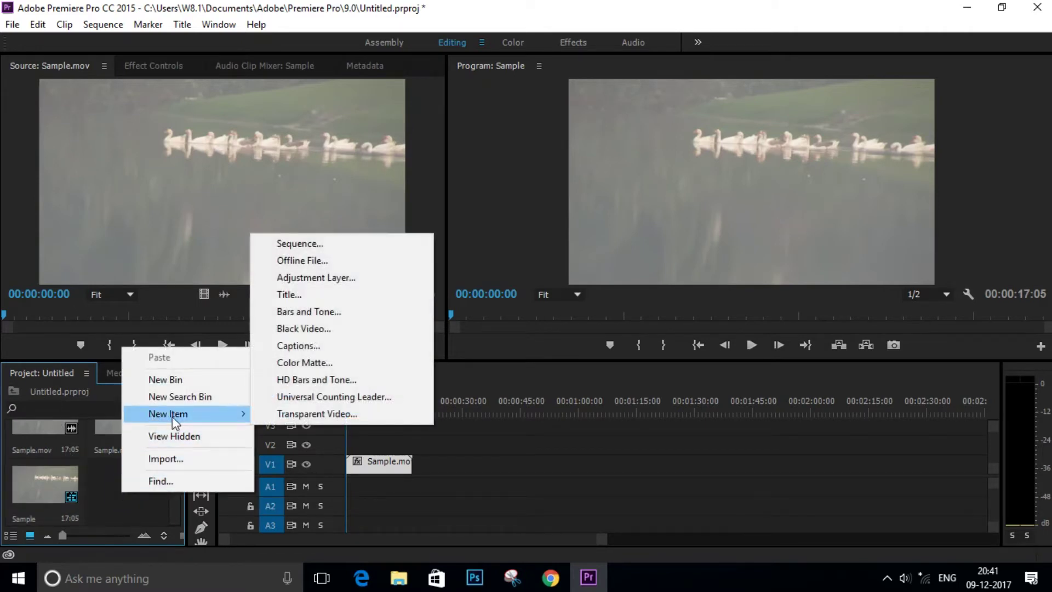
pyautogui.click(301, 277)
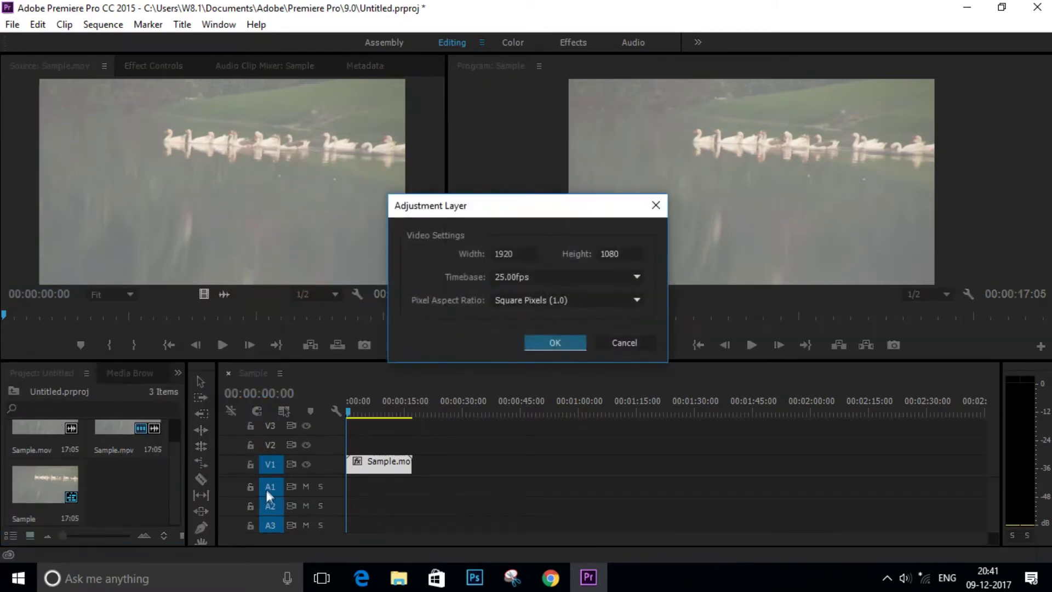
pyautogui.click(570, 343)
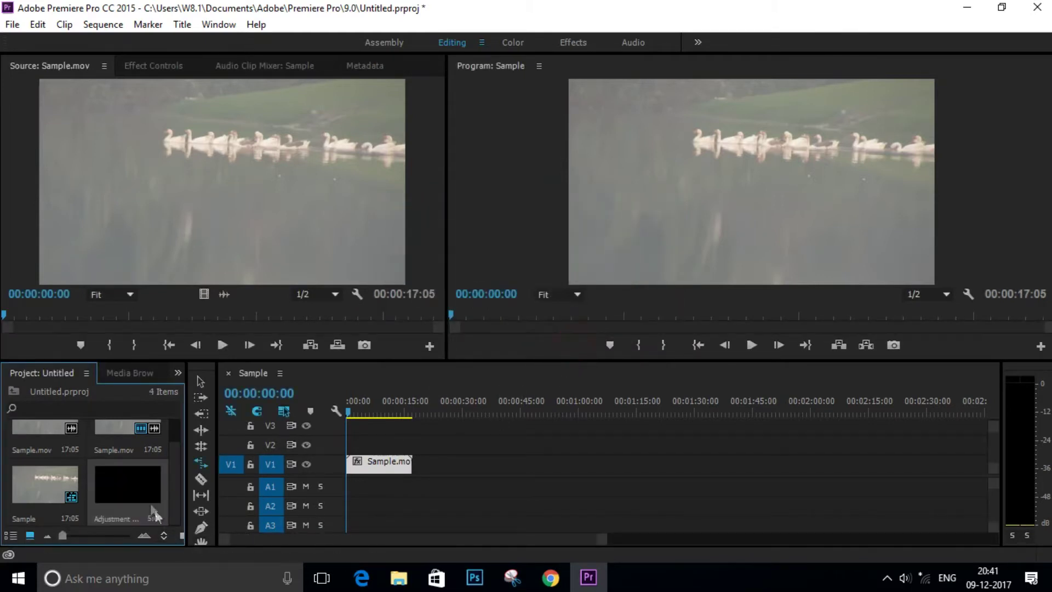
# Step: Place the adjustment layer on V2 and stretch it to the clip's 17:05 length
pyautogui.moveTo(137, 490); pyautogui.dragTo(354, 445)
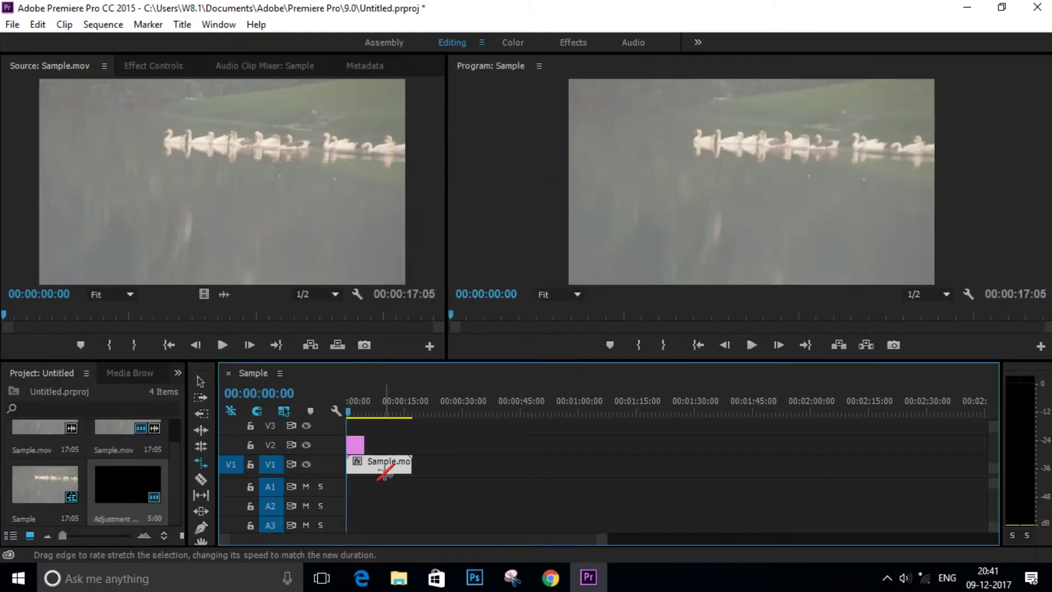
pyautogui.click(366, 444)
pyautogui.moveTo(361, 444); pyautogui.dragTo(411, 445)
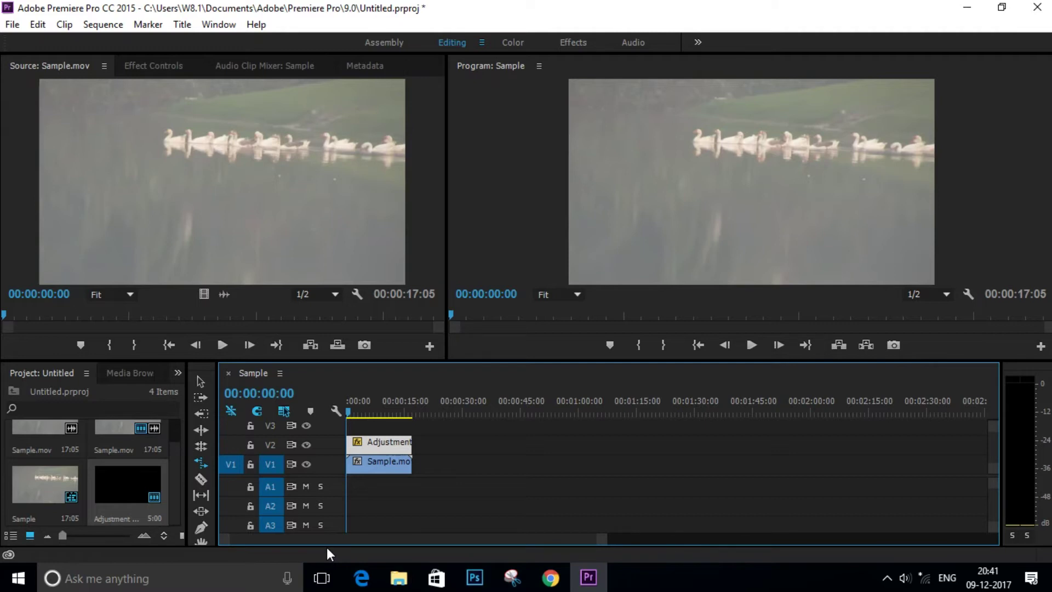
# Step: Search the Effects panel for 'crop' and apply Crop to the V2 adjustment layer
pyautogui.click(177, 373)
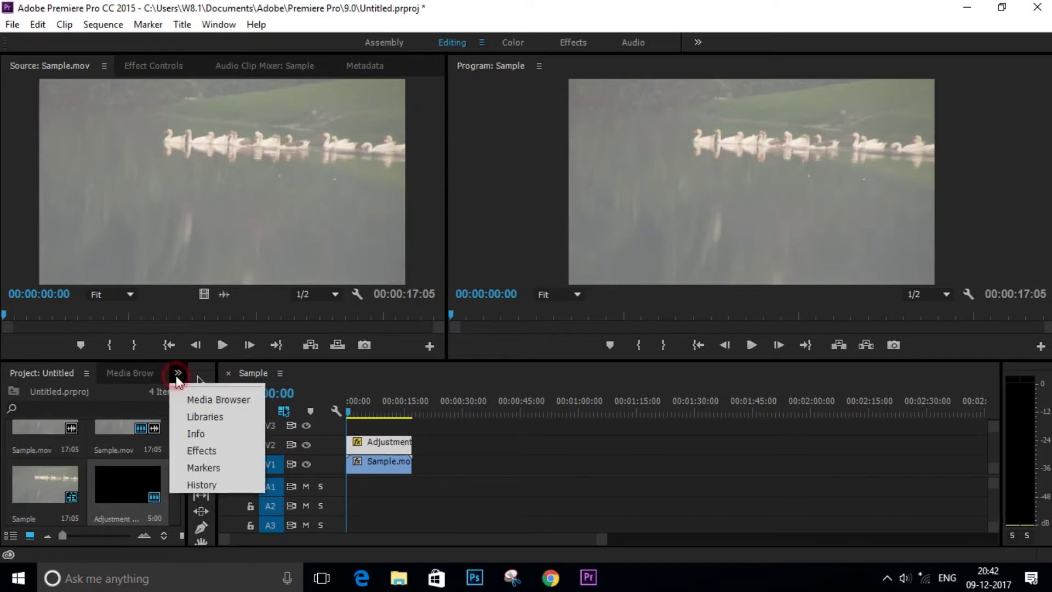
pyautogui.click(208, 455)
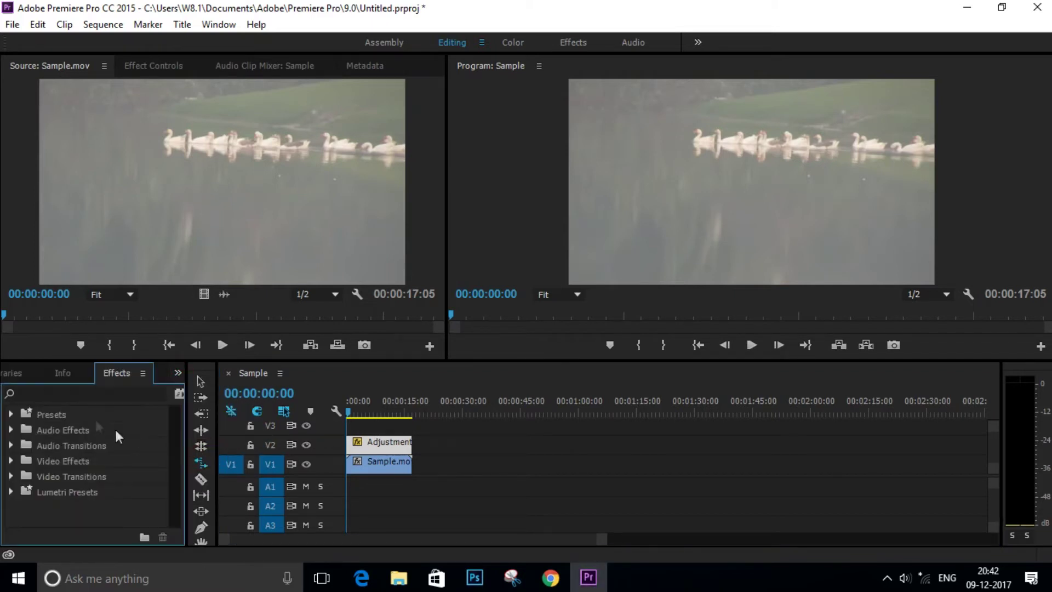
pyautogui.click(57, 393)
pyautogui.write('crop')
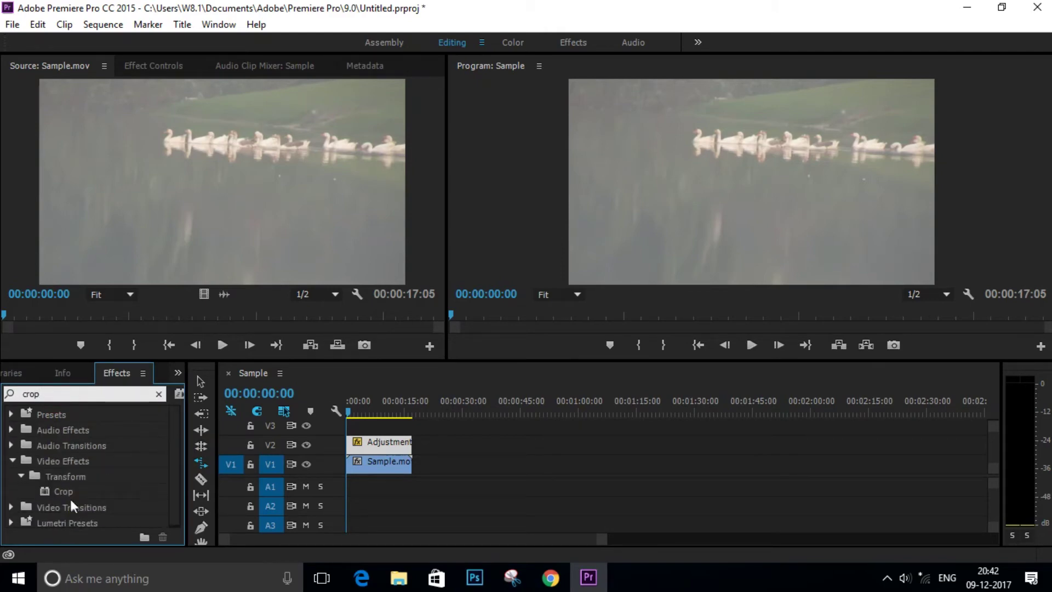
pyautogui.moveTo(65, 492); pyautogui.dragTo(387, 443)
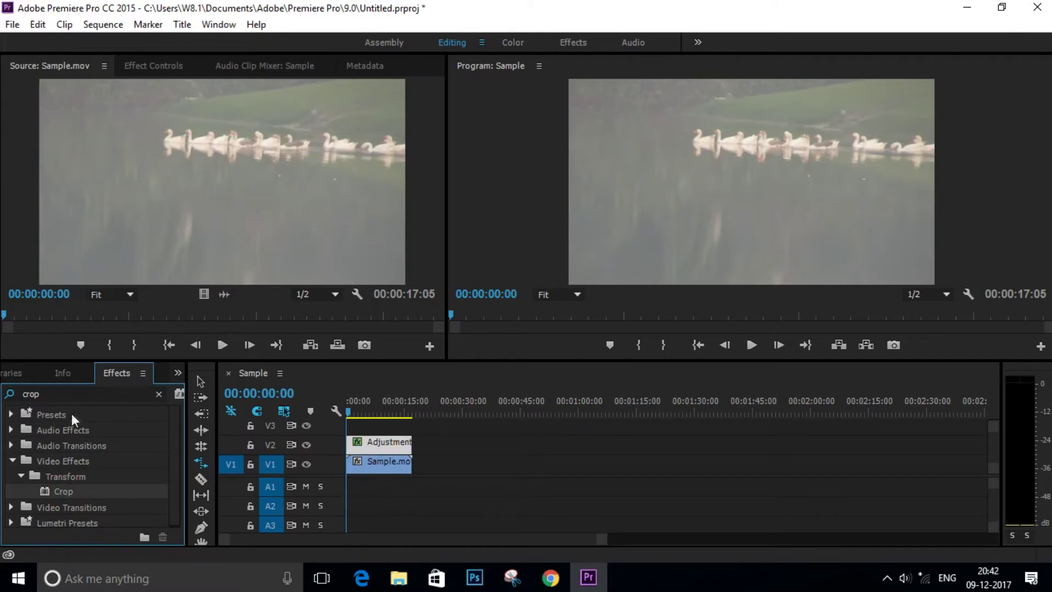
pyautogui.click(201, 382)
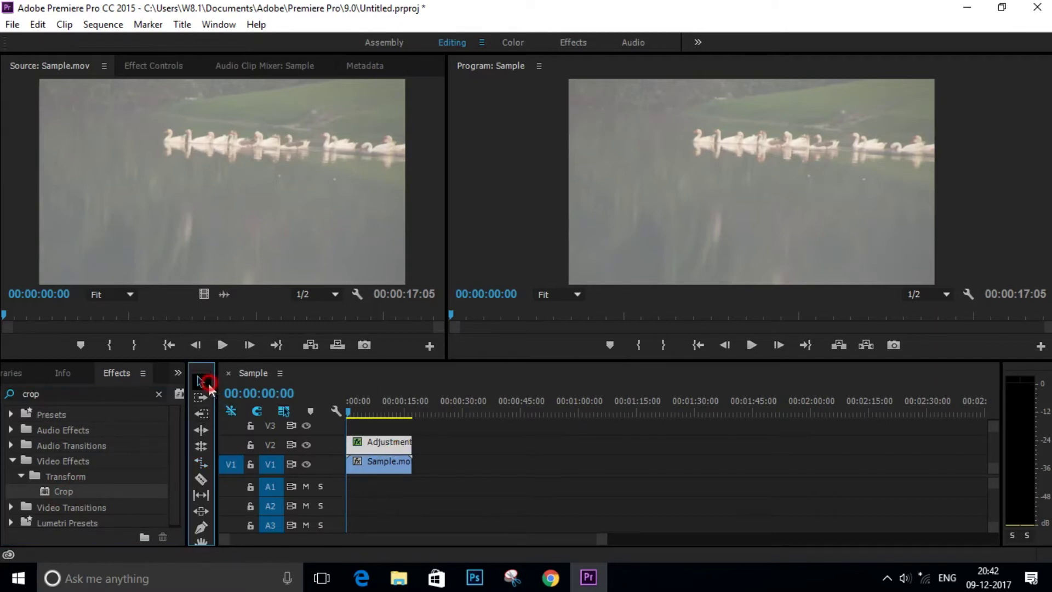
pyautogui.click(380, 442)
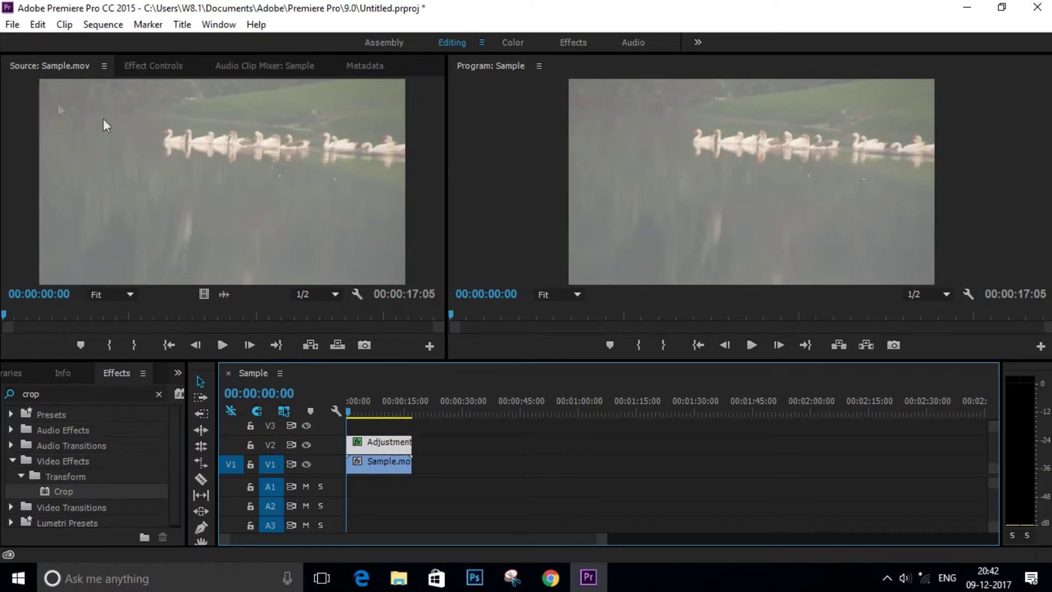
# Step: Set the adjustment layer's Crop Top and Crop Bottom to 12% each in Effect Controls
pyautogui.click(169, 66)
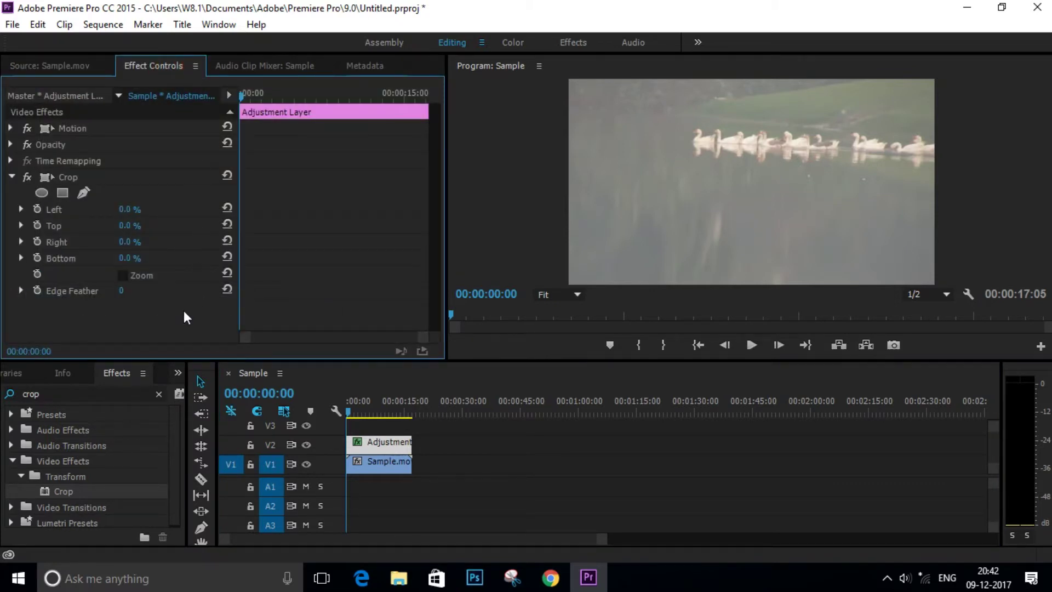
pyautogui.click(129, 226)
pyautogui.write('12')
pyautogui.press('Return')
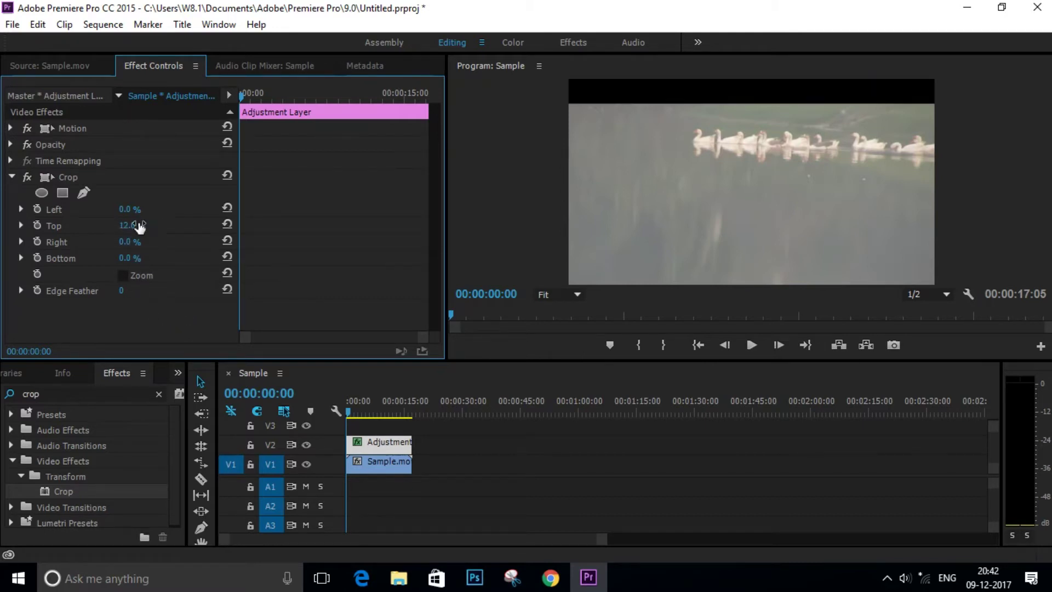
pyautogui.click(127, 259)
pyautogui.write('12')
pyautogui.press('Return')
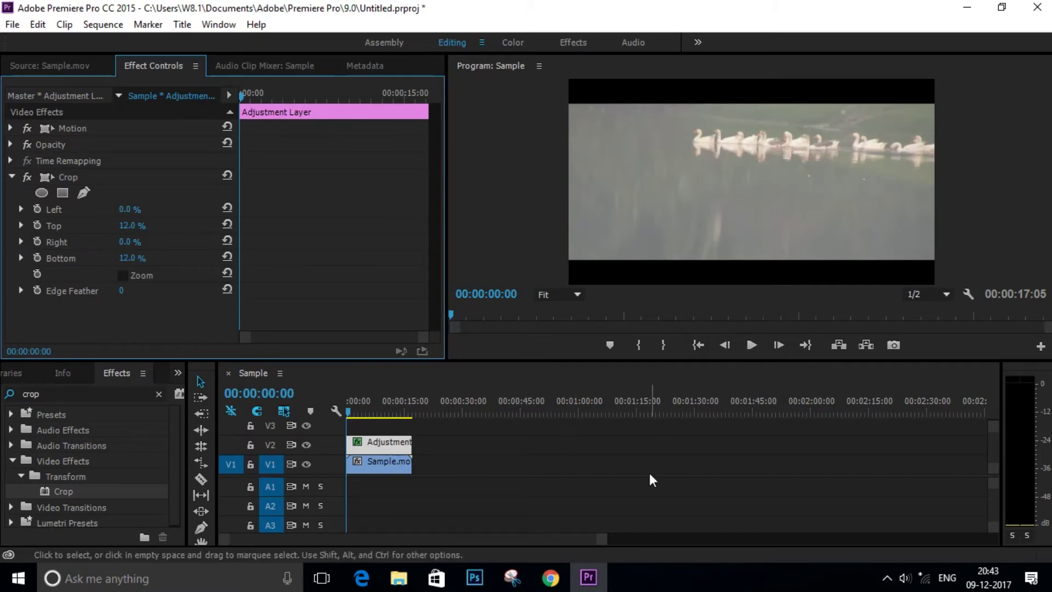
# Step: Move Sample.mov's Motion Position from 960, 540 to 960, 634
pyautogui.click(388, 463)
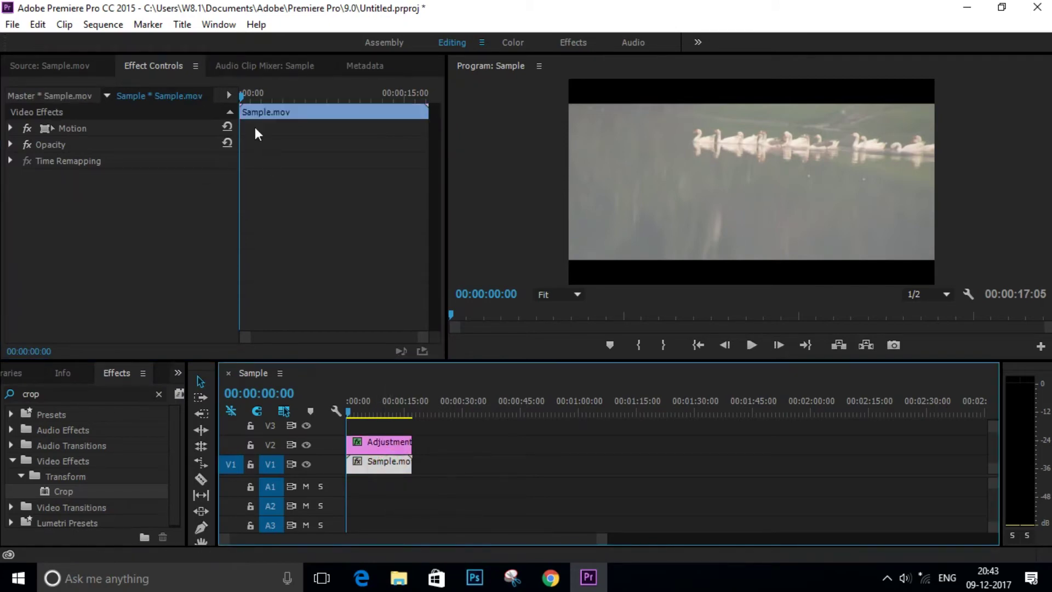
pyautogui.click(10, 128)
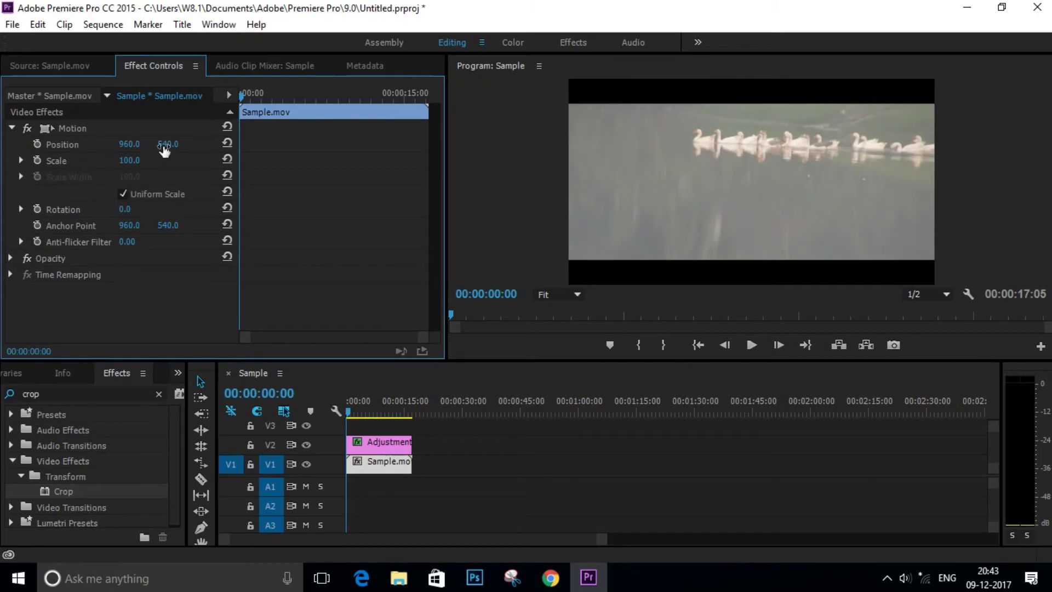
pyautogui.moveTo(164, 144); pyautogui.dragTo(224, 144)
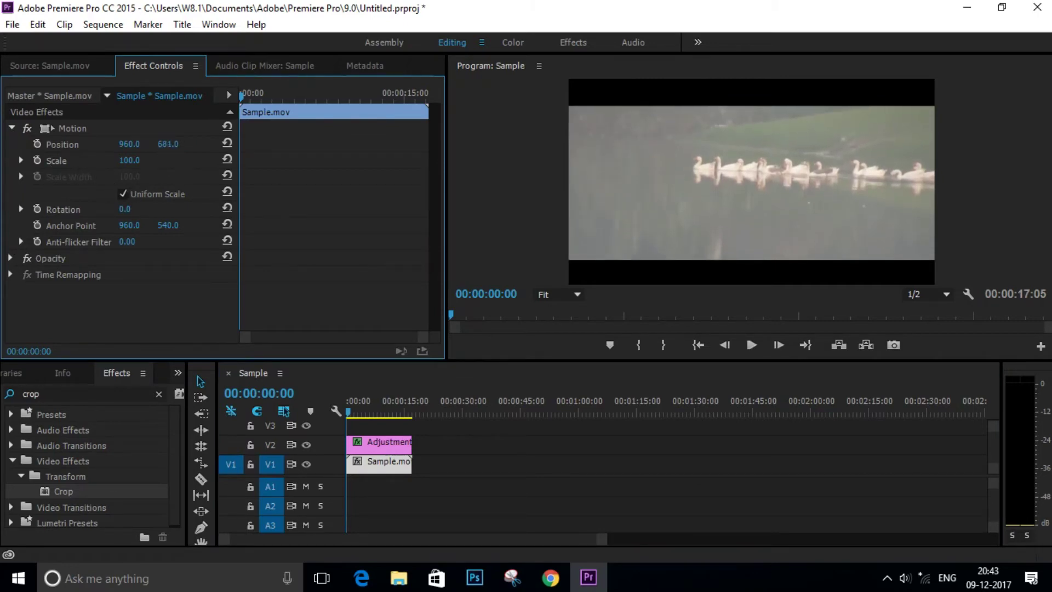
pyautogui.moveTo(223, 144); pyautogui.dragTo(215, 144)
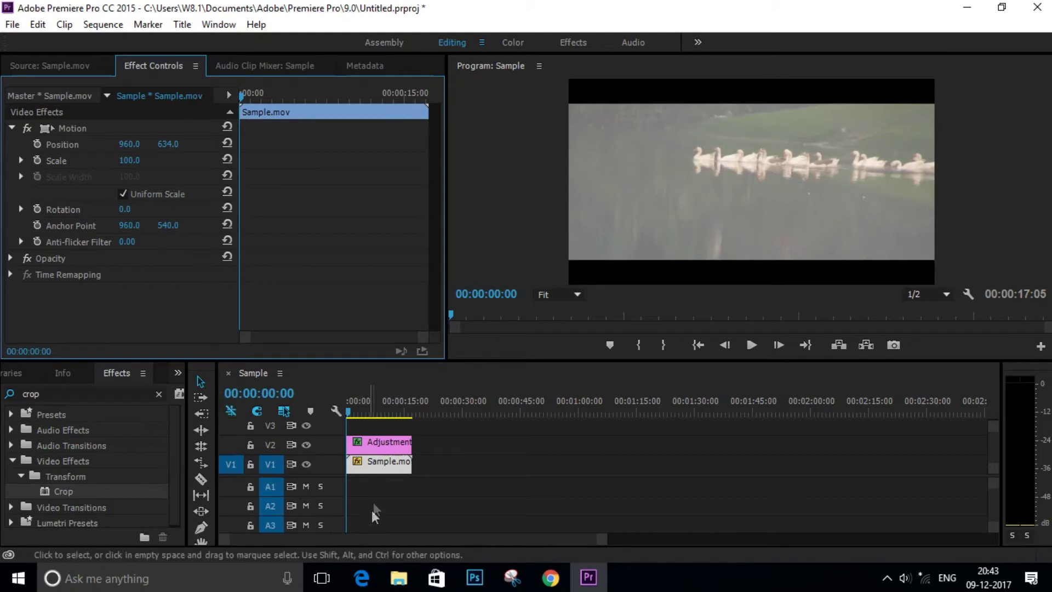
pyautogui.click(378, 470)
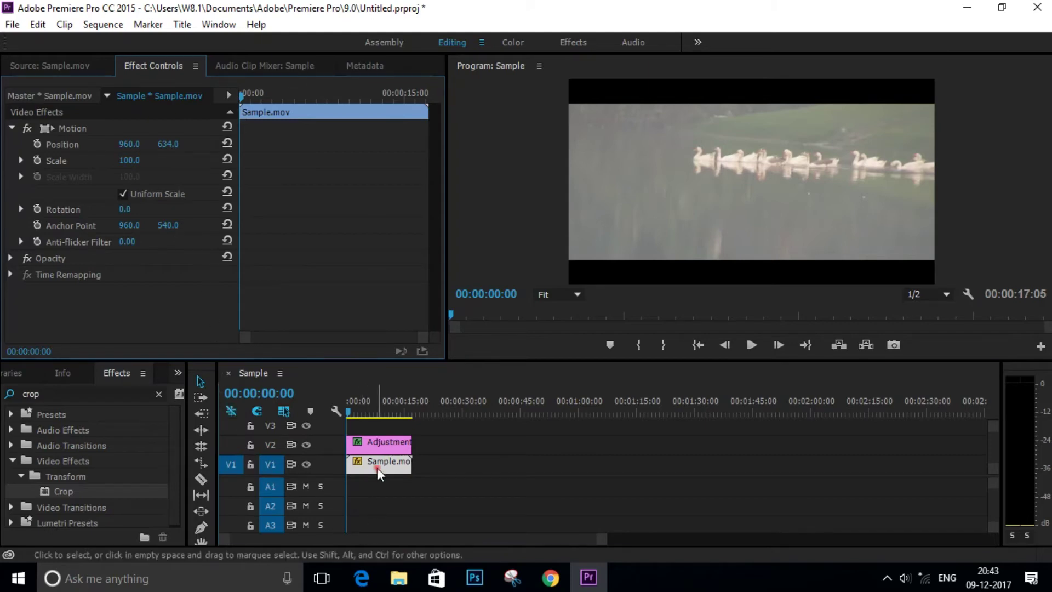
# Step: Open the Export Settings dialog for the Sample sequence via File > Export > Media
pyautogui.click(13, 24)
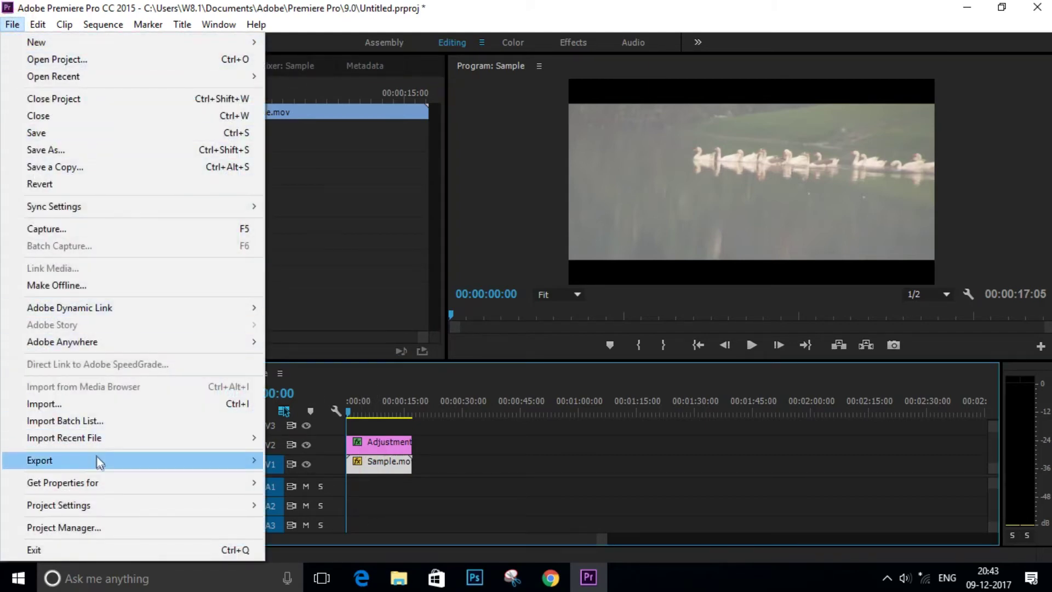
pyautogui.moveTo(102, 465)
pyautogui.click(314, 276)
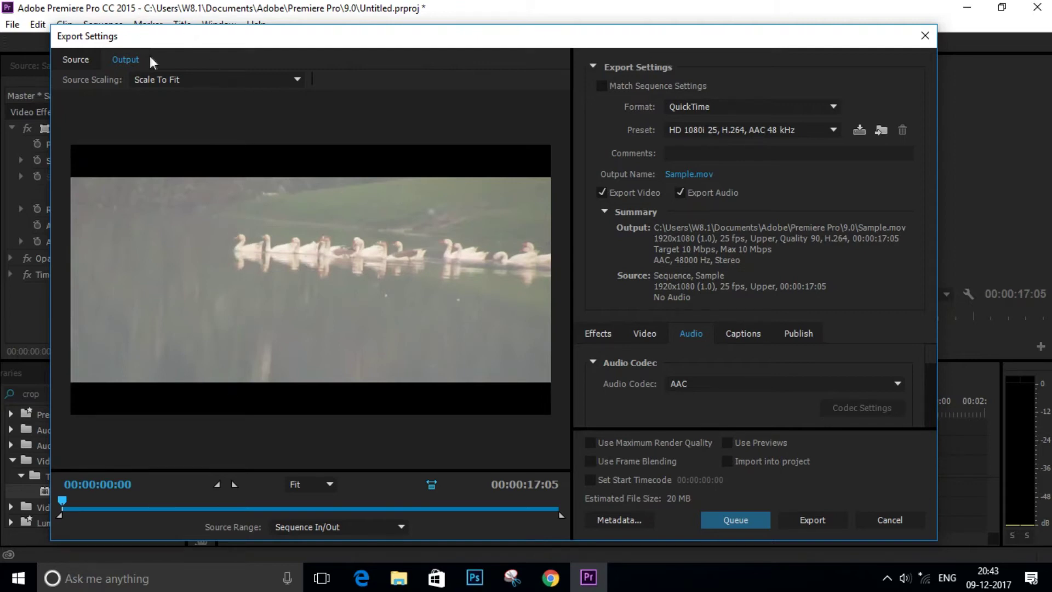
# Step: Enable source cropping in Export Settings and crop 126 px off the top and bottom
pyautogui.click(86, 60)
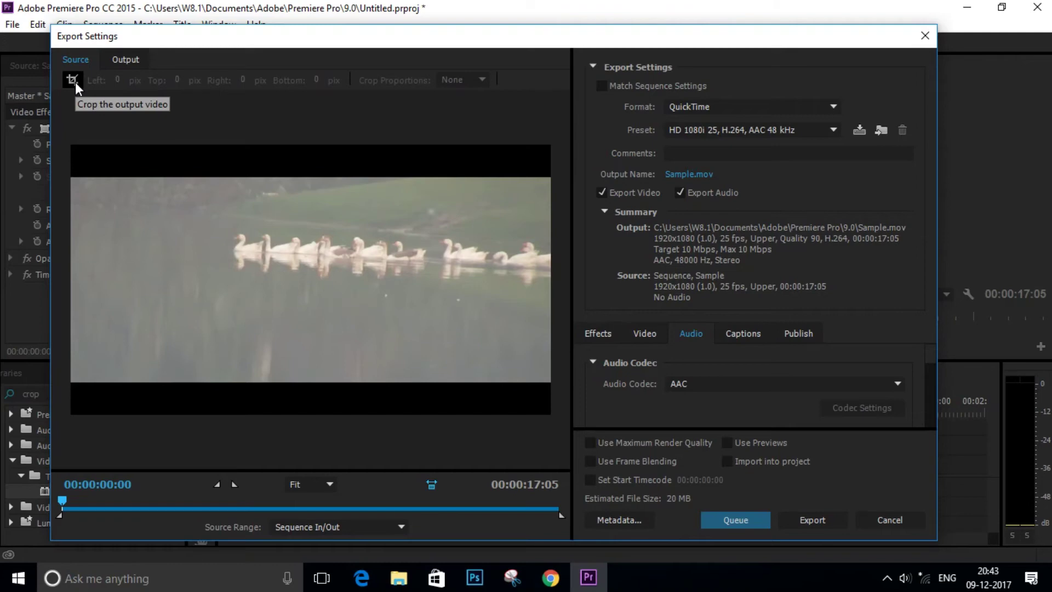
pyautogui.click(73, 81)
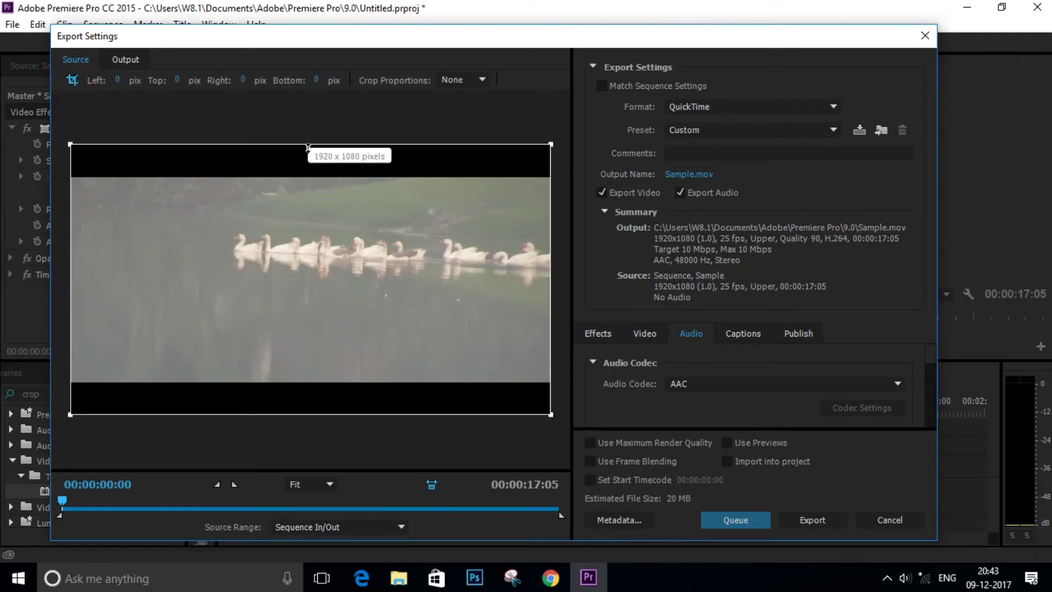
pyautogui.moveTo(308, 145); pyautogui.dragTo(312, 176)
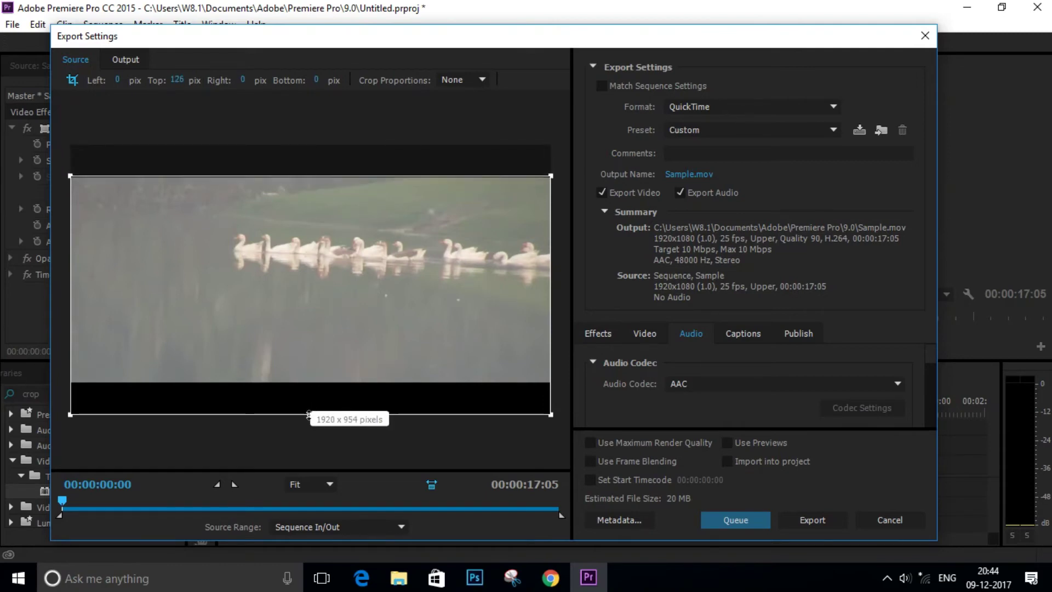
pyautogui.moveTo(310, 415); pyautogui.dragTo(316, 381)
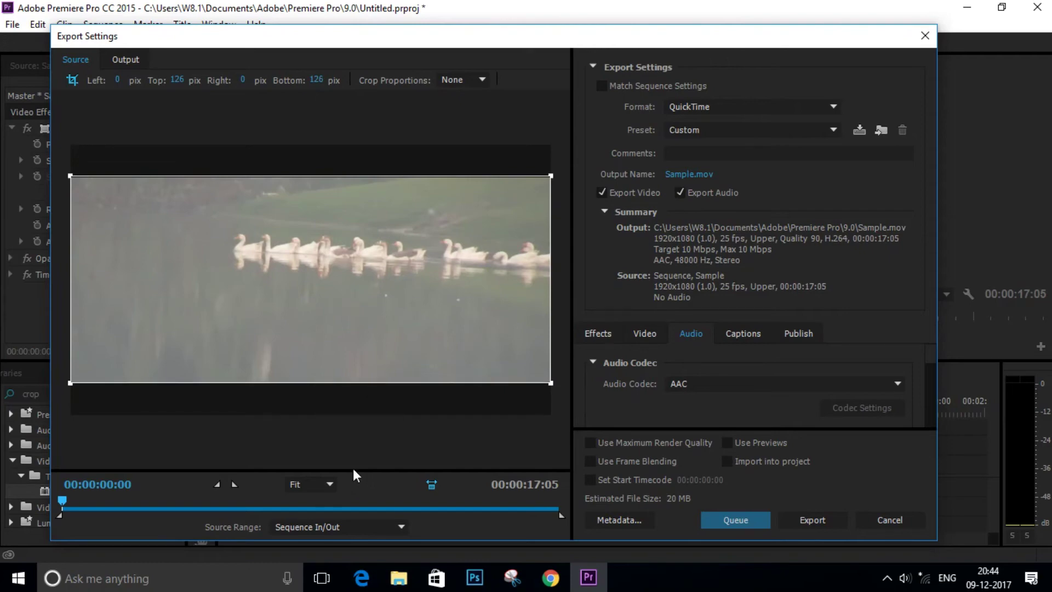
pyautogui.click(124, 62)
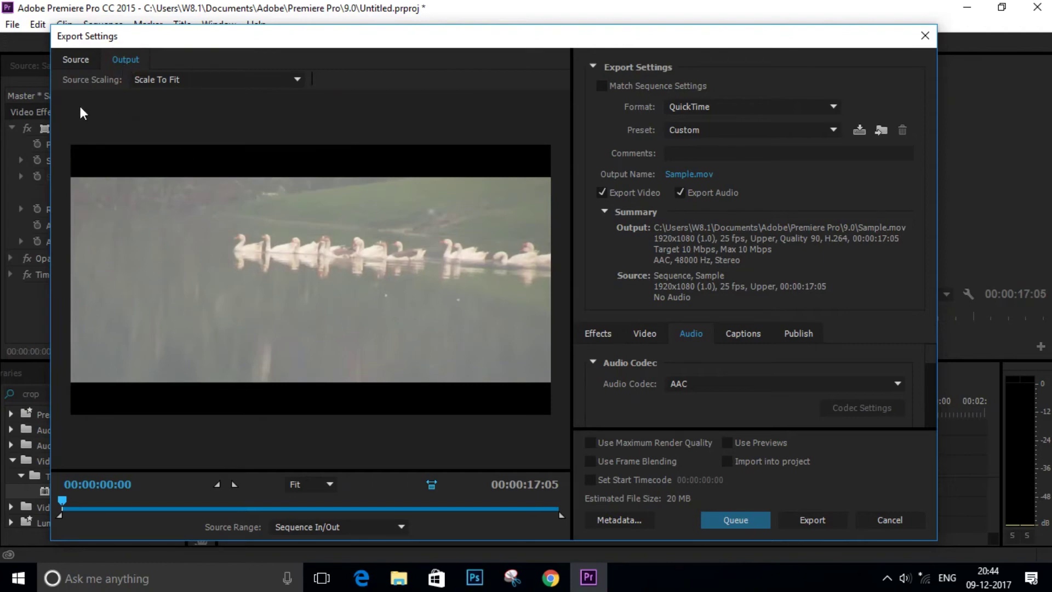
# Step: Set Source Scaling to Change Output Size To Match Source for a 1920x828 output
pyautogui.click(284, 80)
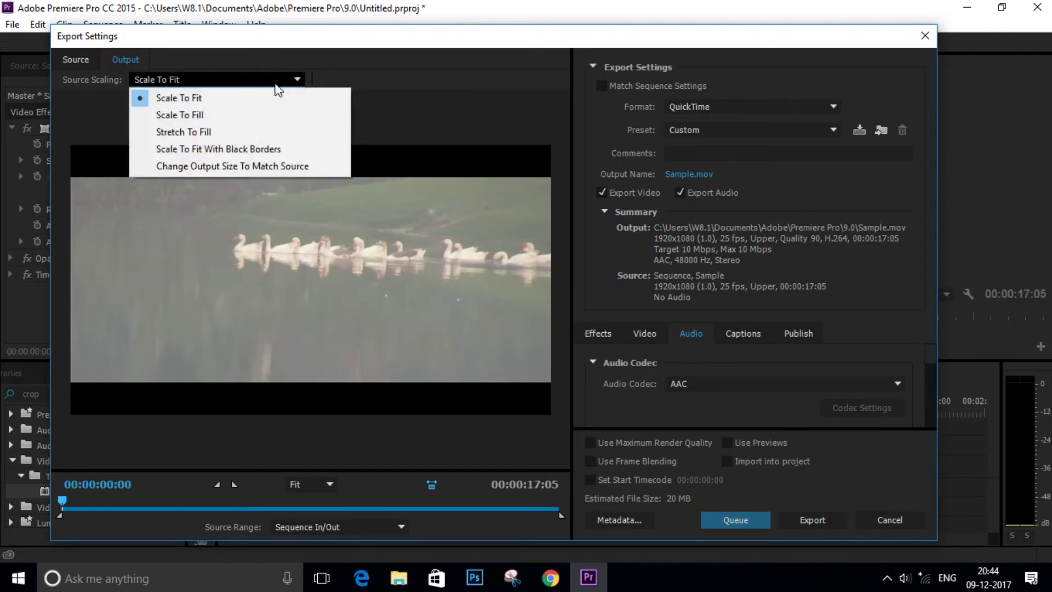
pyautogui.click(268, 166)
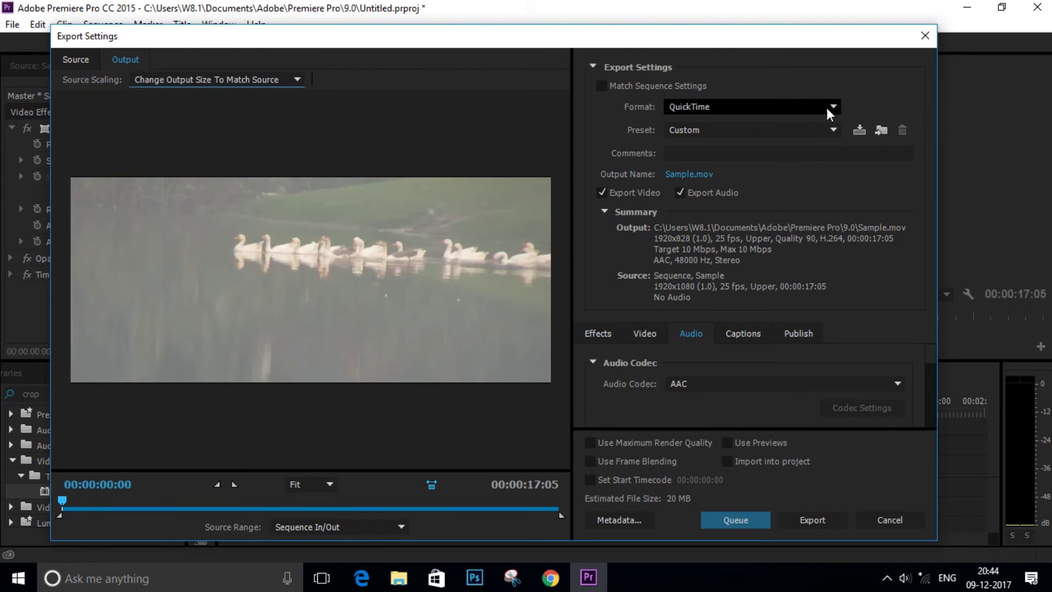
pyautogui.click(812, 108)
pyautogui.click(809, 111)
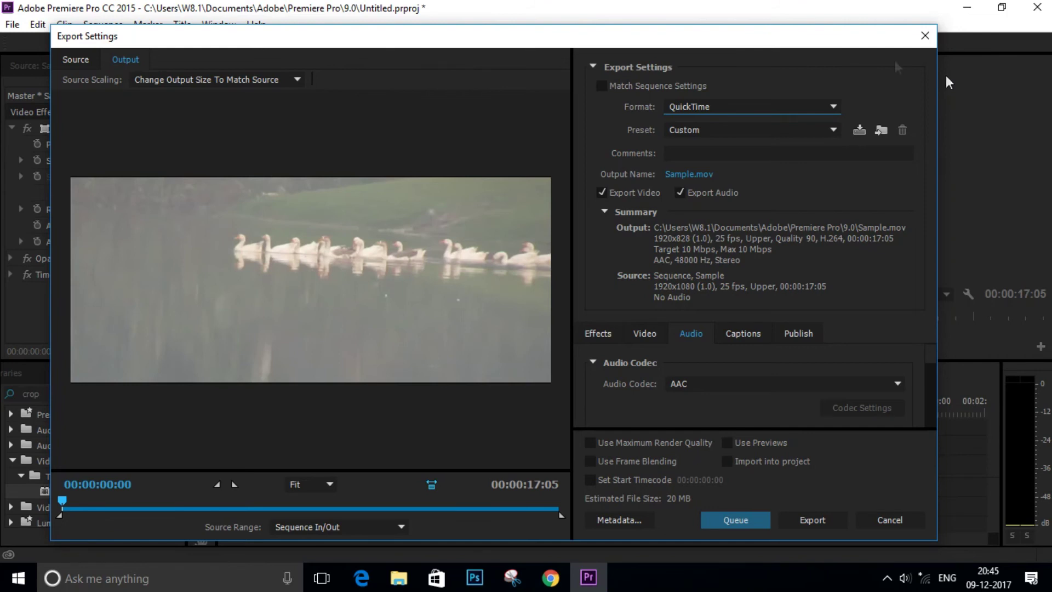
pyautogui.click(249, 80)
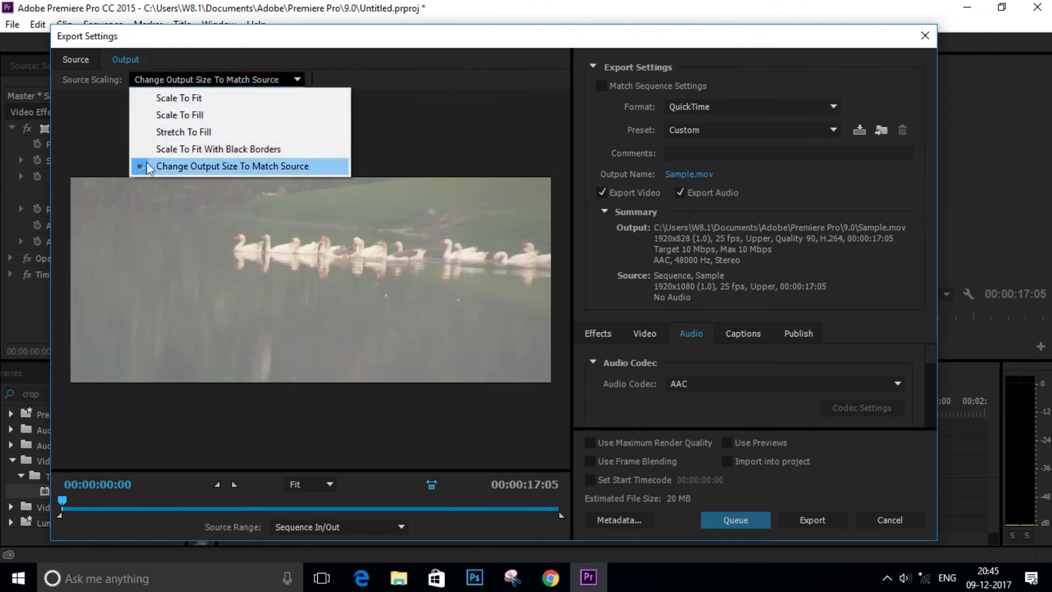
pyautogui.click(298, 78)
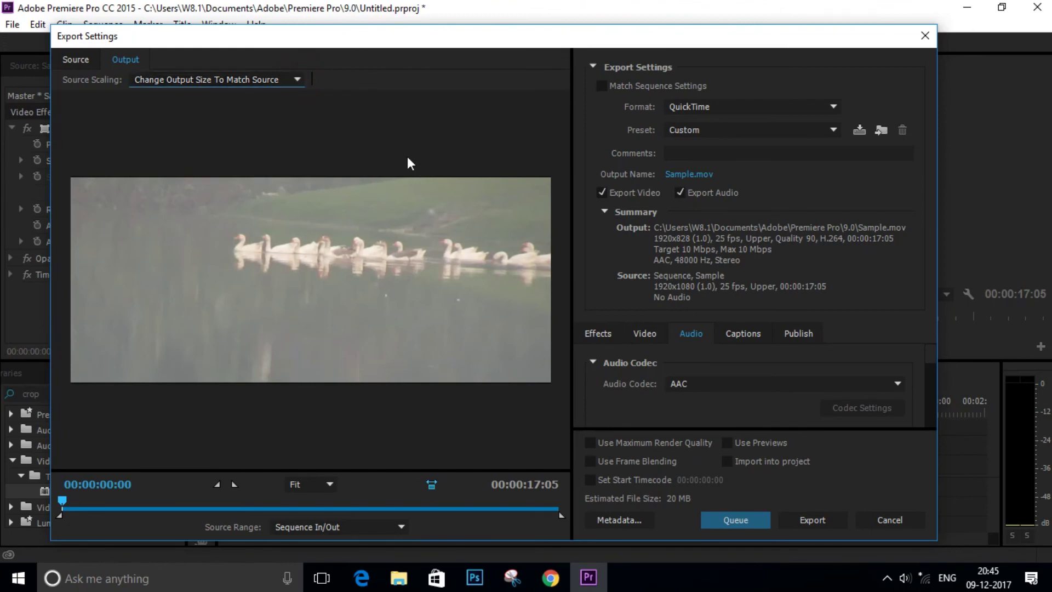
pyautogui.click(828, 522)
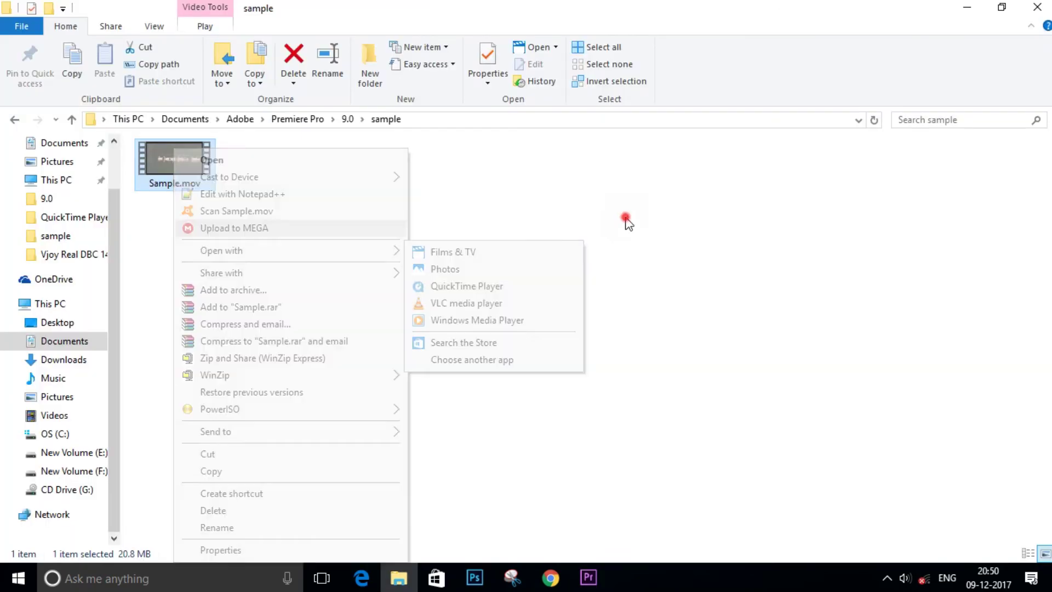
# Step: Open the exported Sample.mov from the sample folder in VLC for playback
pyautogui.click(626, 219)
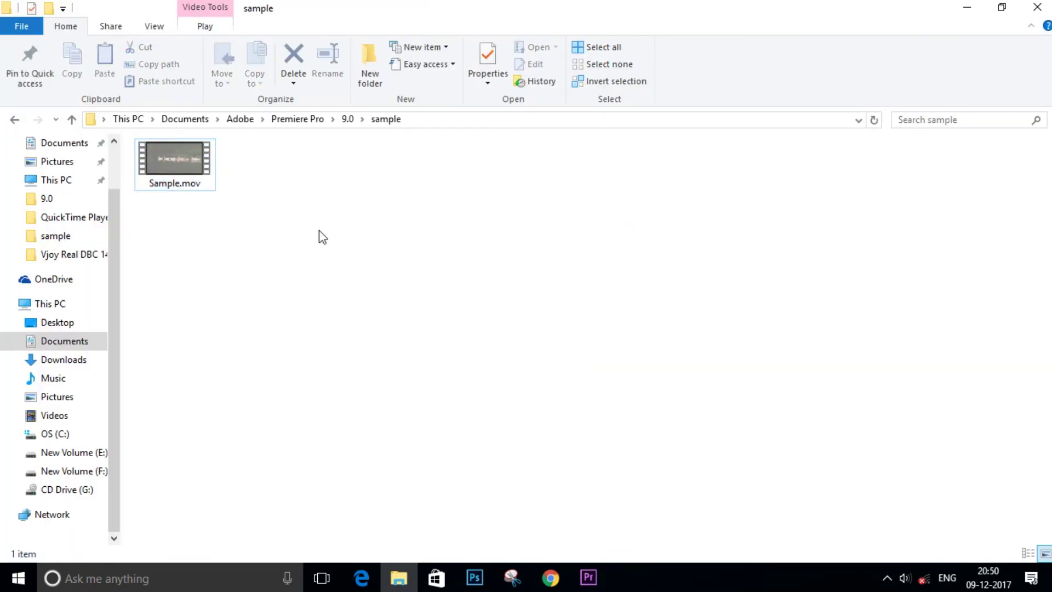
pyautogui.click(197, 176)
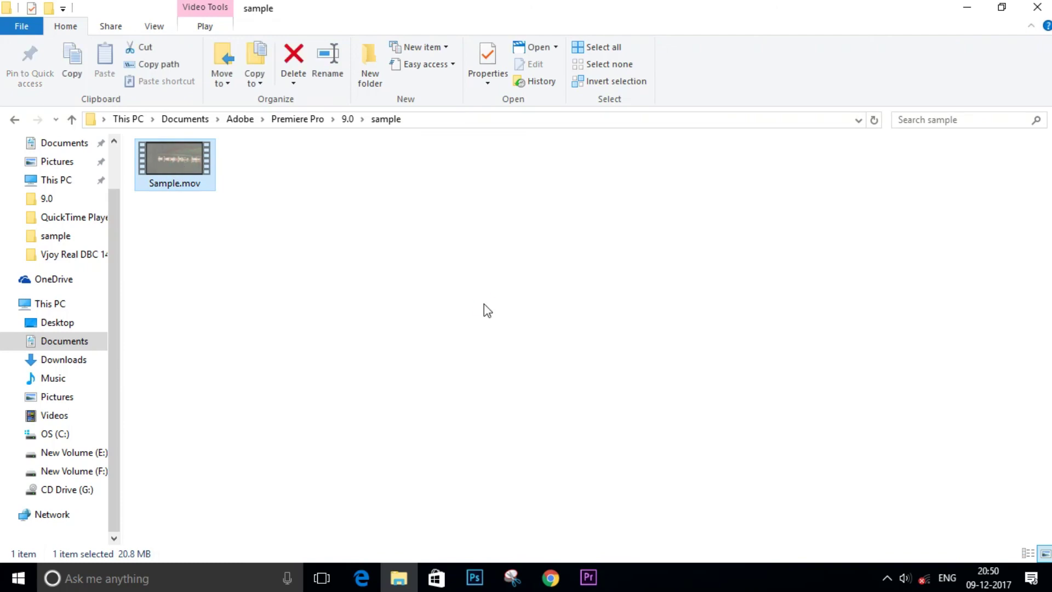
pyautogui.press('Return')
# Step: Put the VLC player in a window over the folder and pause Sample.mov at 00:12
pyautogui.doubleClick(449, 285)
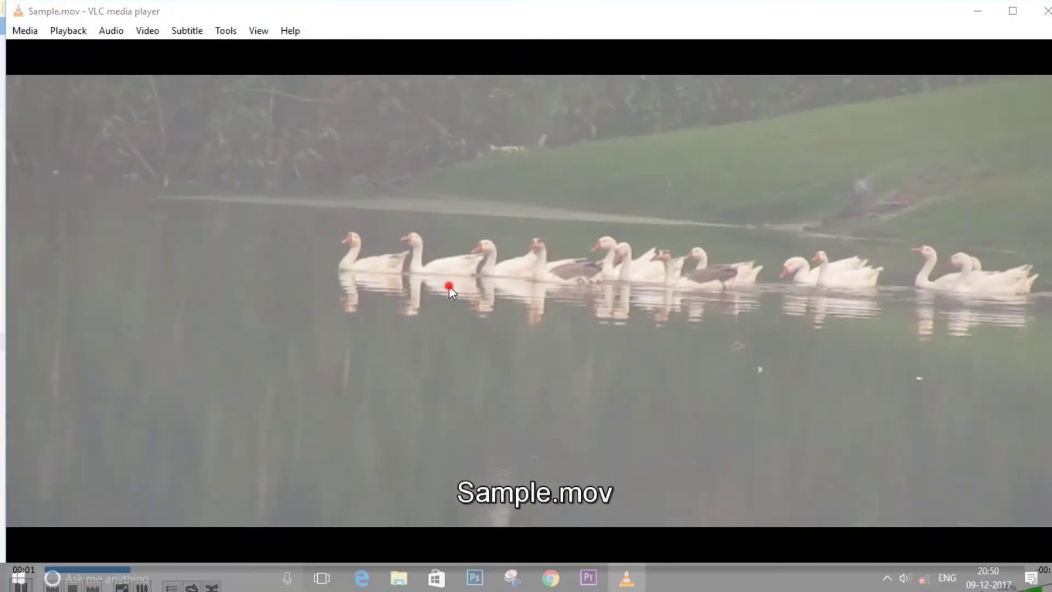
pyautogui.doubleClick(349, 232)
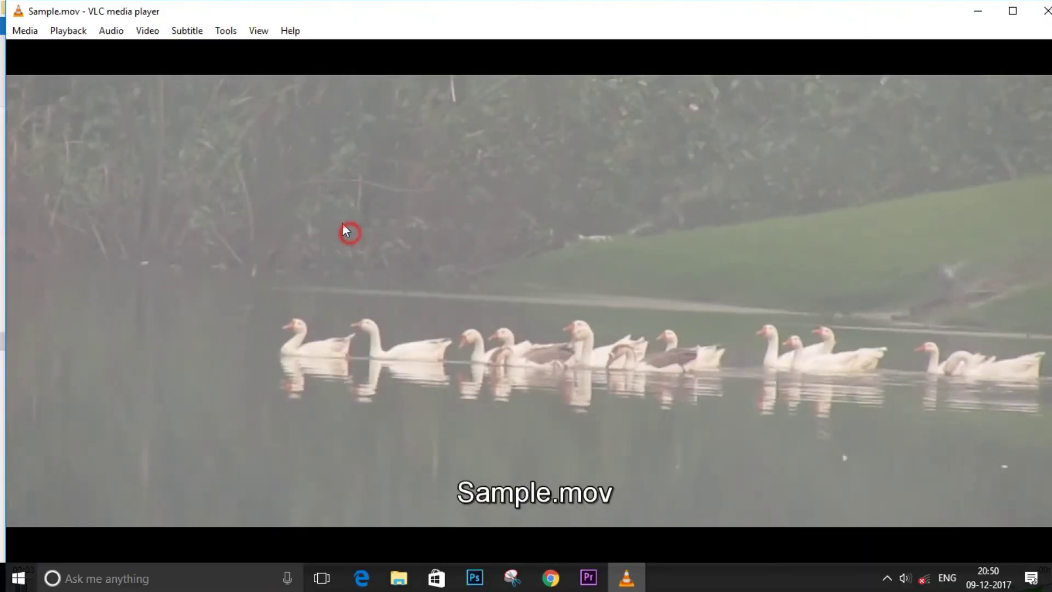
pyautogui.moveTo(26, 17); pyautogui.dragTo(412, 242)
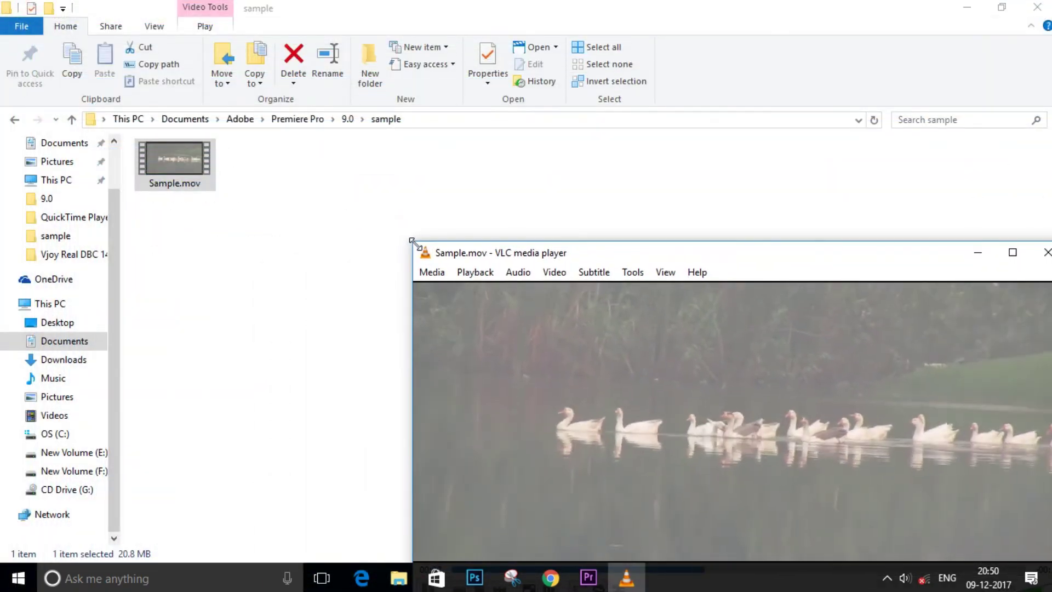
pyautogui.moveTo(670, 253); pyautogui.dragTo(482, 136)
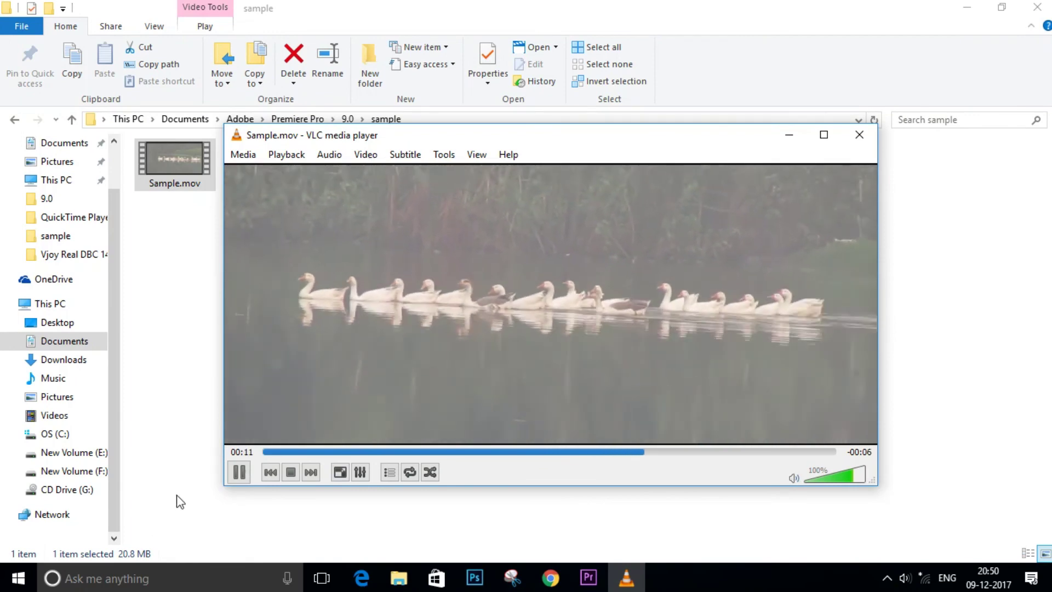
pyautogui.click(239, 472)
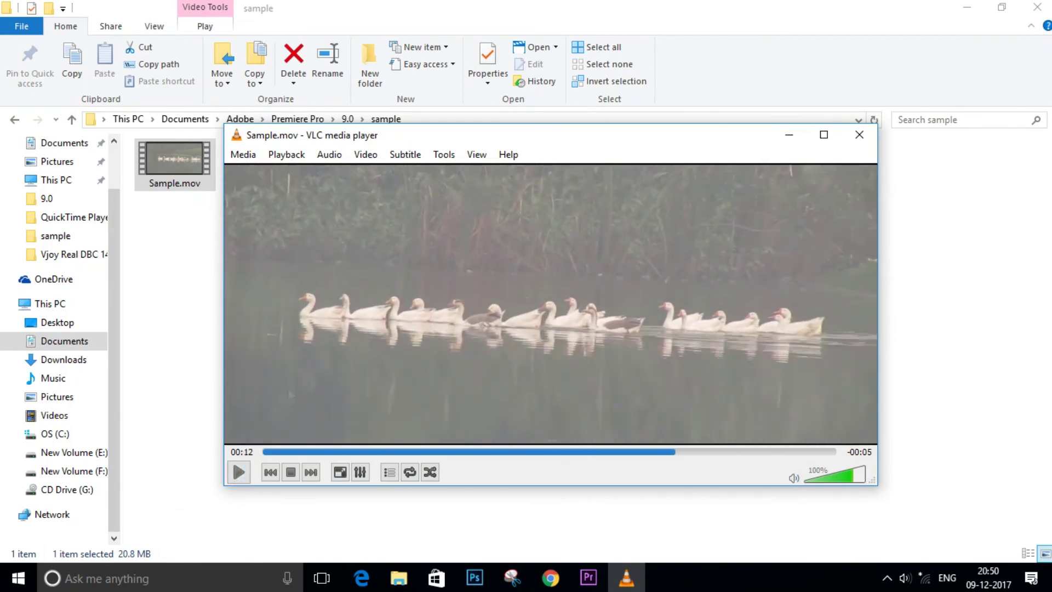